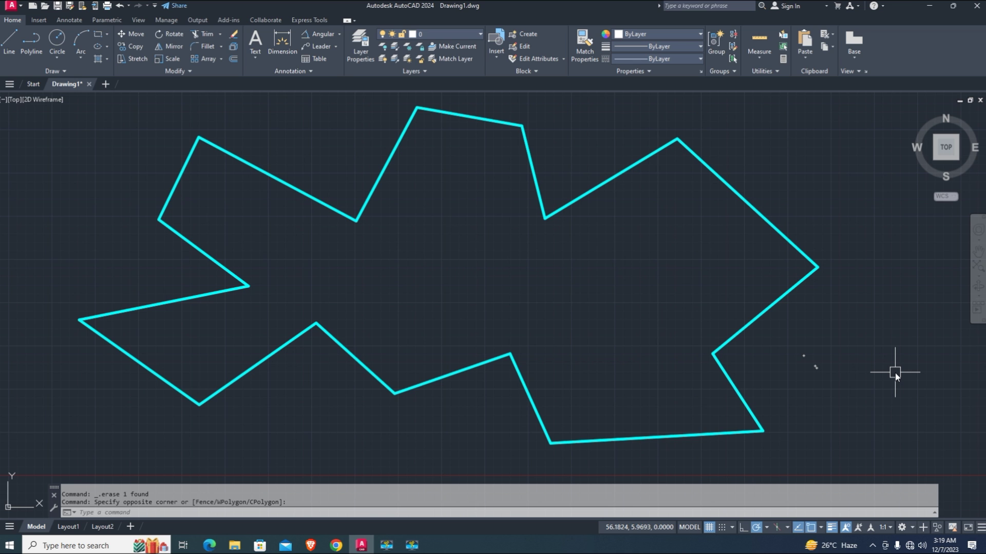
- Check the cyan polygon's linetype options and leave them unchanged
{"action": "left_click", "coordinate": [626, 162]}
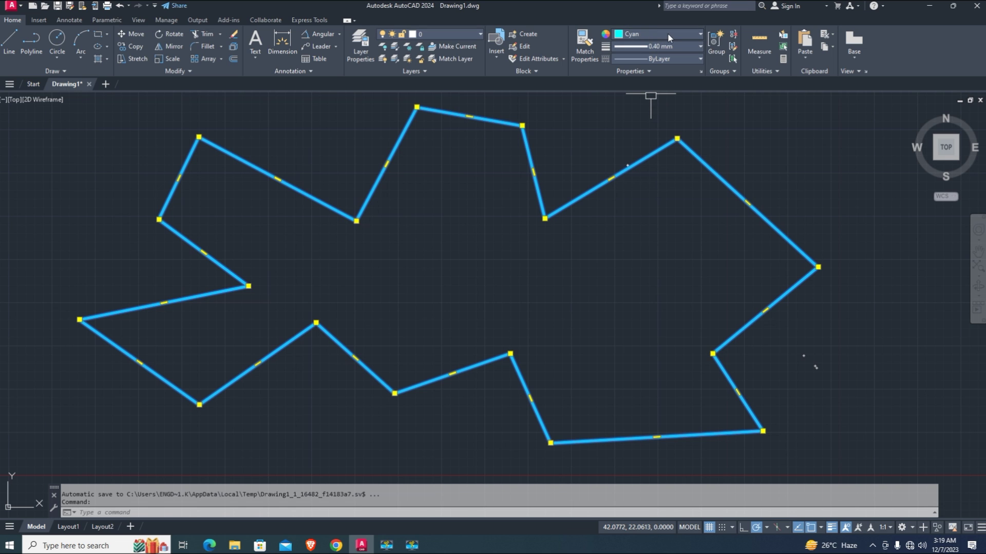
{"action": "left_click", "coordinate": [663, 61]}
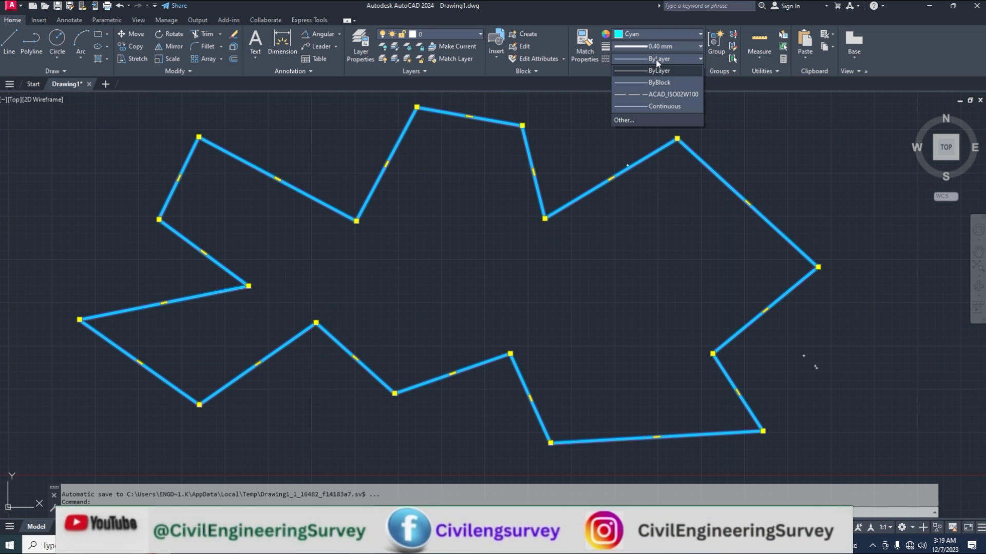
{"action": "left_click", "coordinate": [748, 114]}
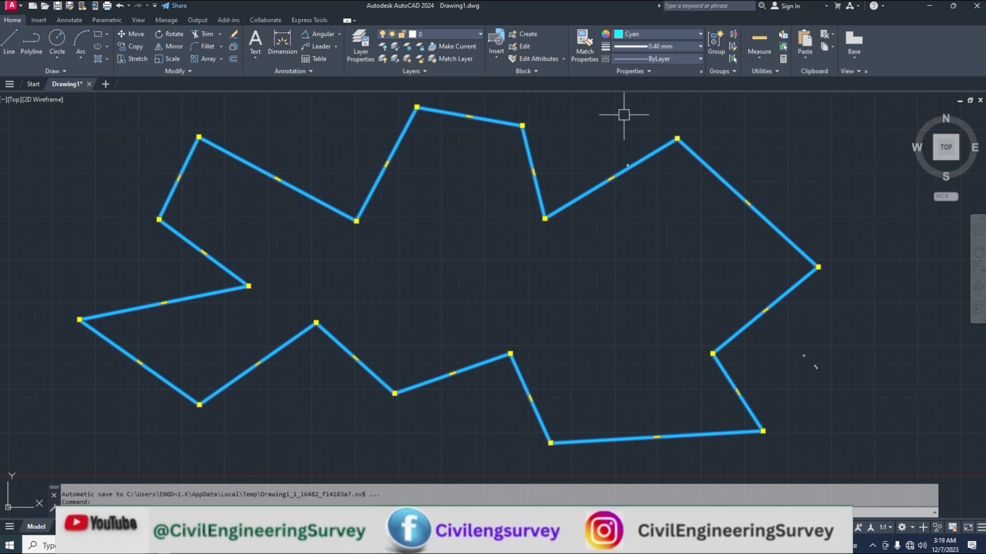
- Start the Dimension Style Manager (D) and begin modifying the Standard style
{"action": "key", "text": "Escape"}
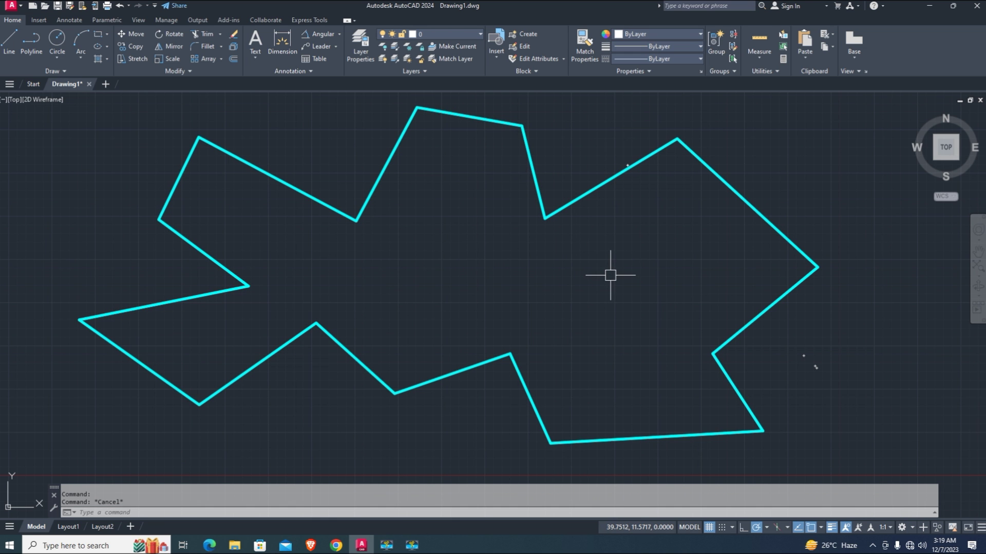
{"action": "type", "text": "d"}
{"action": "key", "text": "Return"}
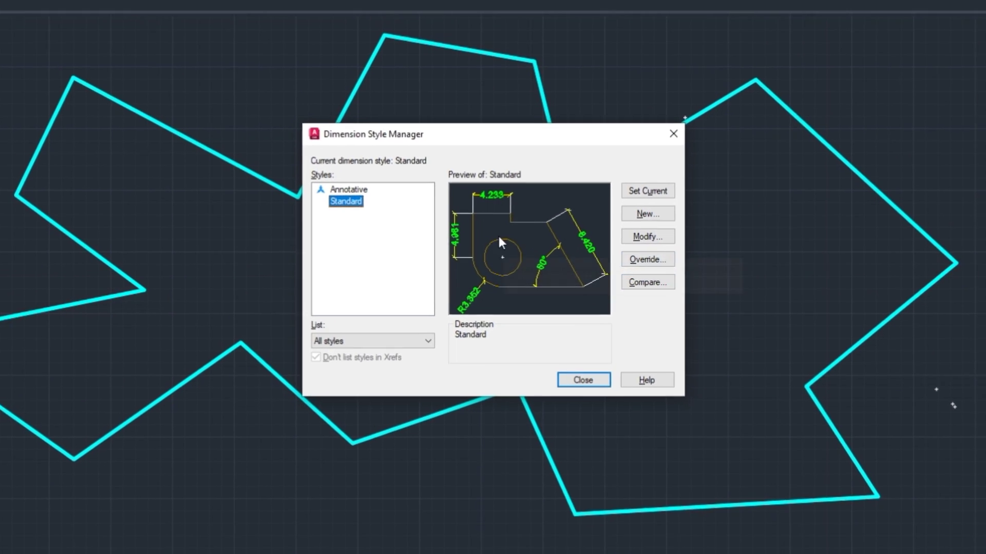
{"action": "left_click", "coordinate": [718, 219]}
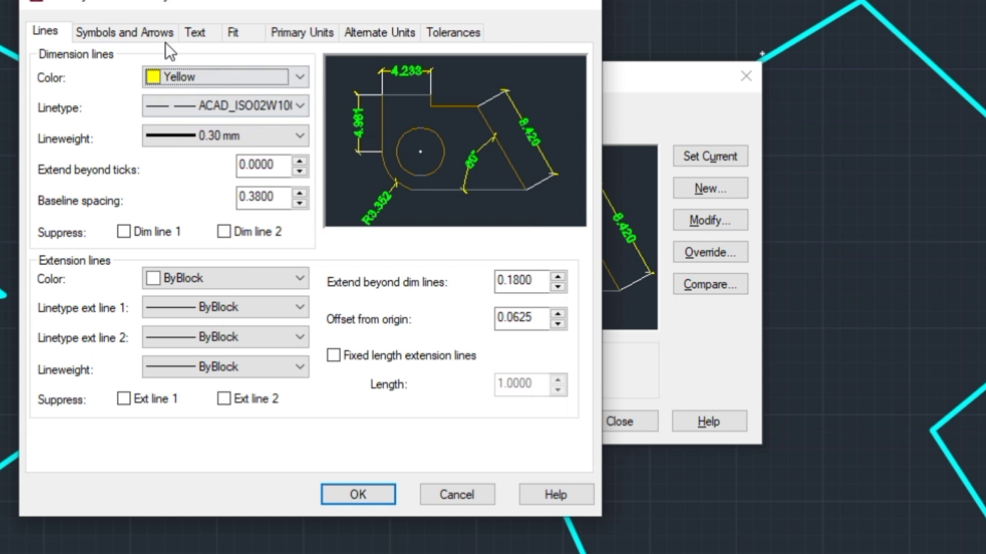
- Review arrow size, set green text and whole-degree angular precision, and apply the Standard style
{"action": "left_click", "coordinate": [113, 31]}
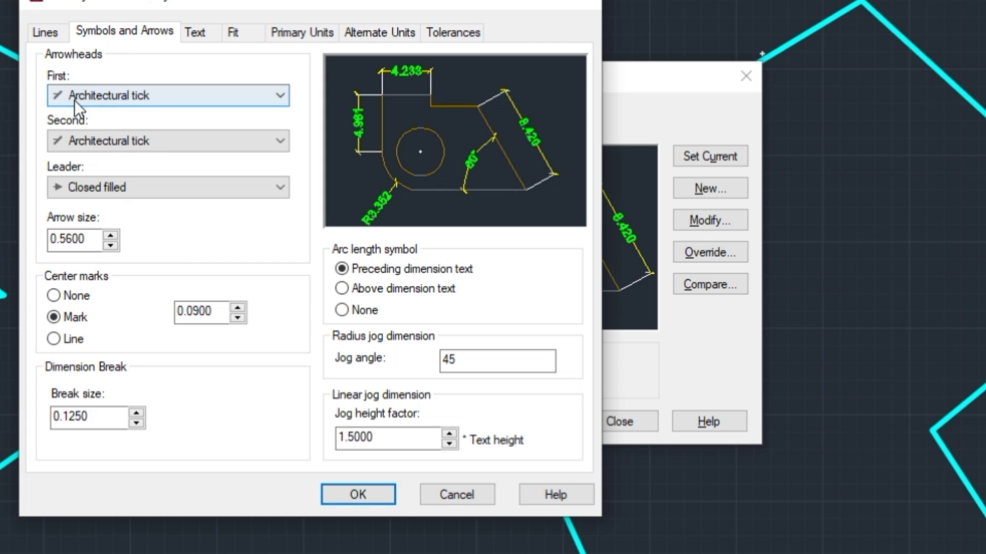
{"action": "left_click", "coordinate": [51, 240]}
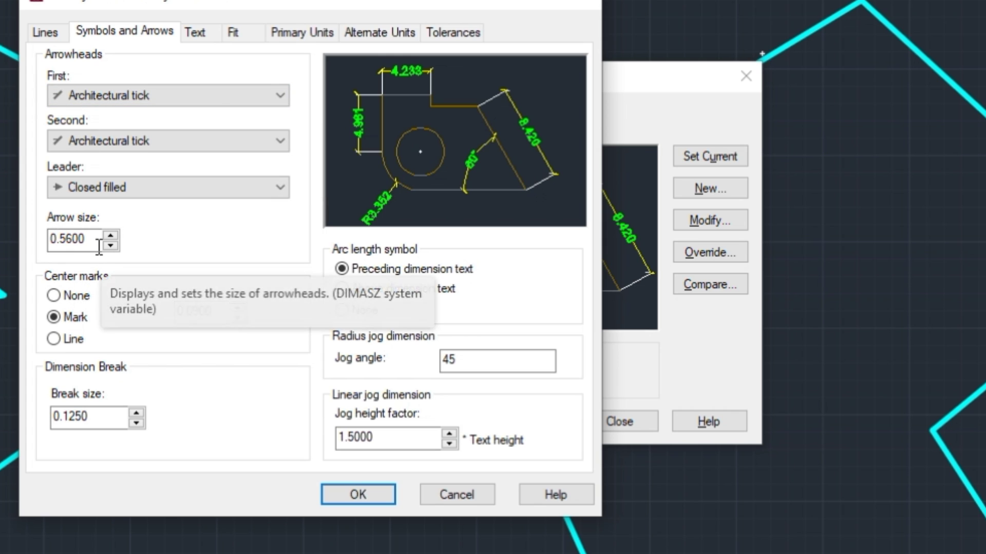
{"action": "left_click", "coordinate": [193, 33]}
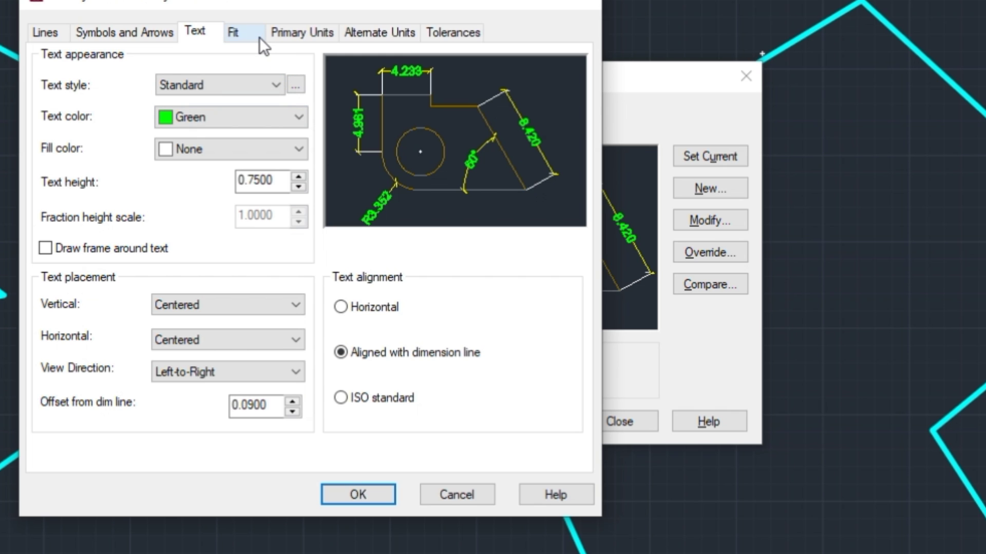
{"action": "left_click", "coordinate": [275, 35]}
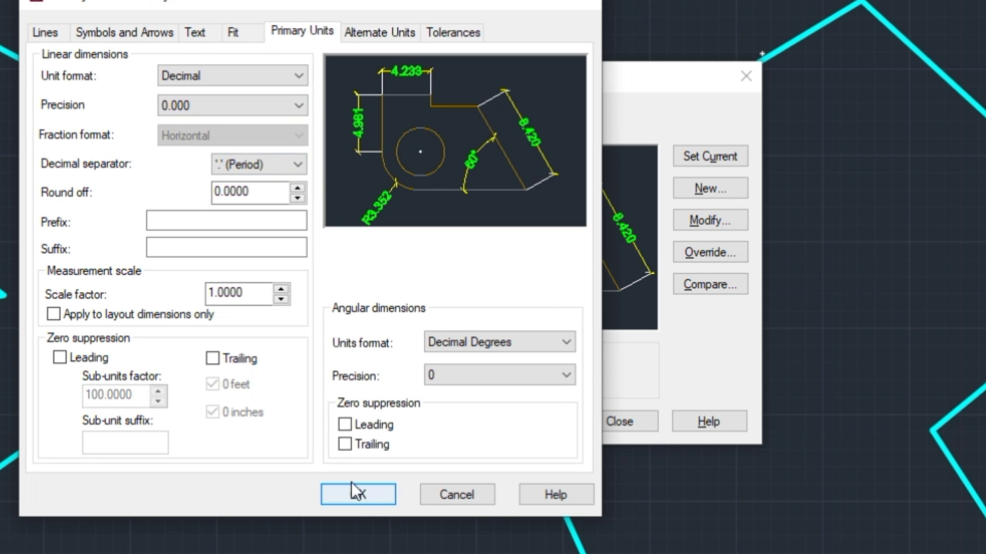
{"action": "left_click", "coordinate": [357, 496]}
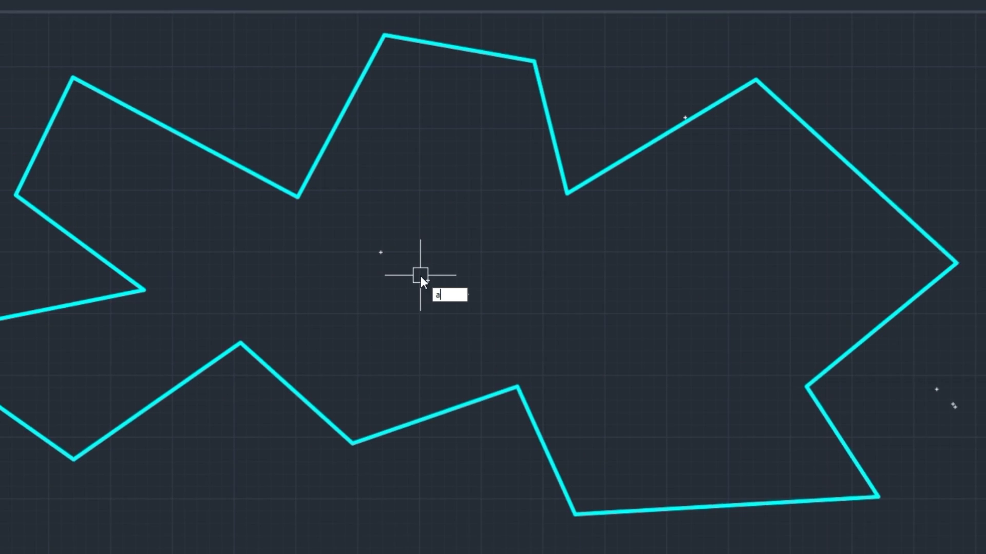
{"action": "type", "text": "r"}
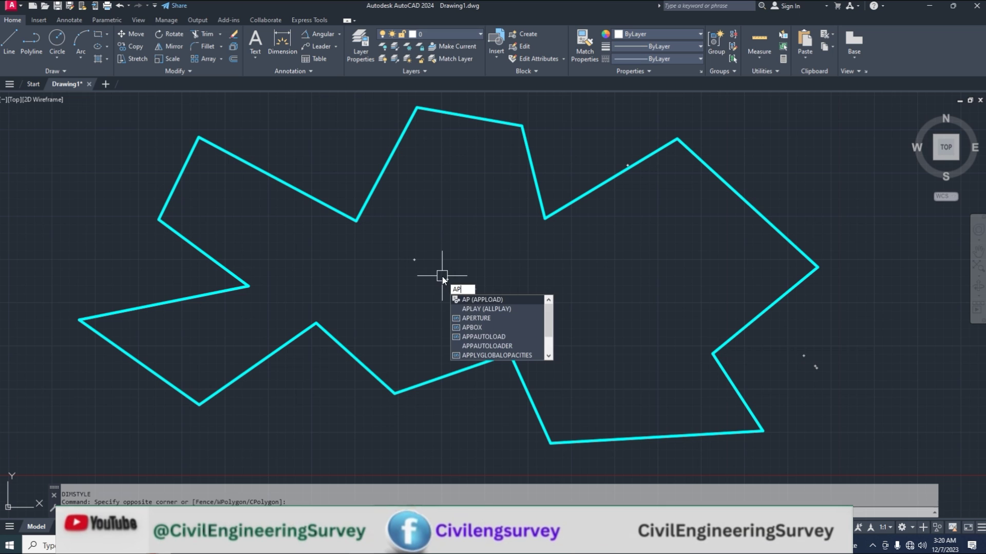
{"action": "key", "text": "Escape"}
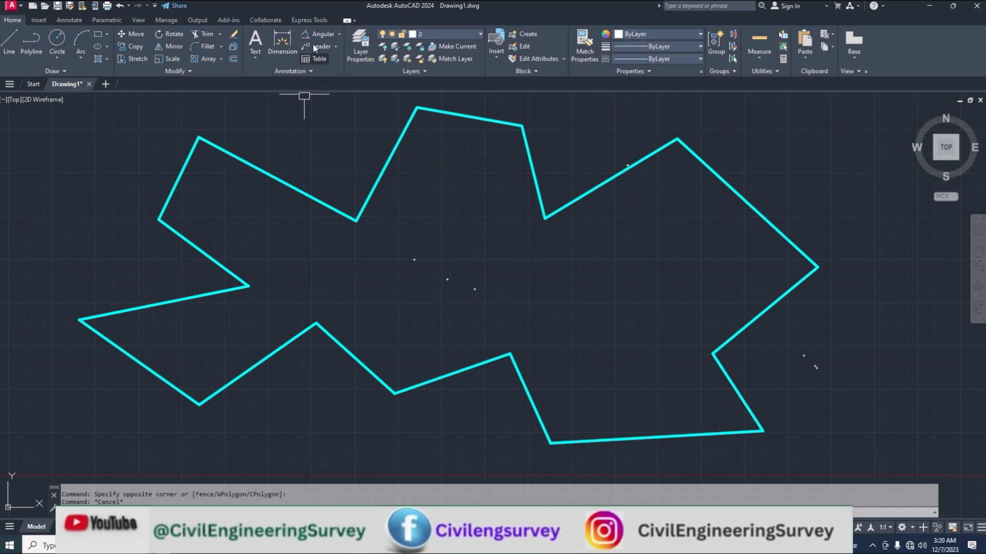
{"action": "left_click", "coordinate": [319, 36]}
{"action": "left_click", "coordinate": [383, 164]}
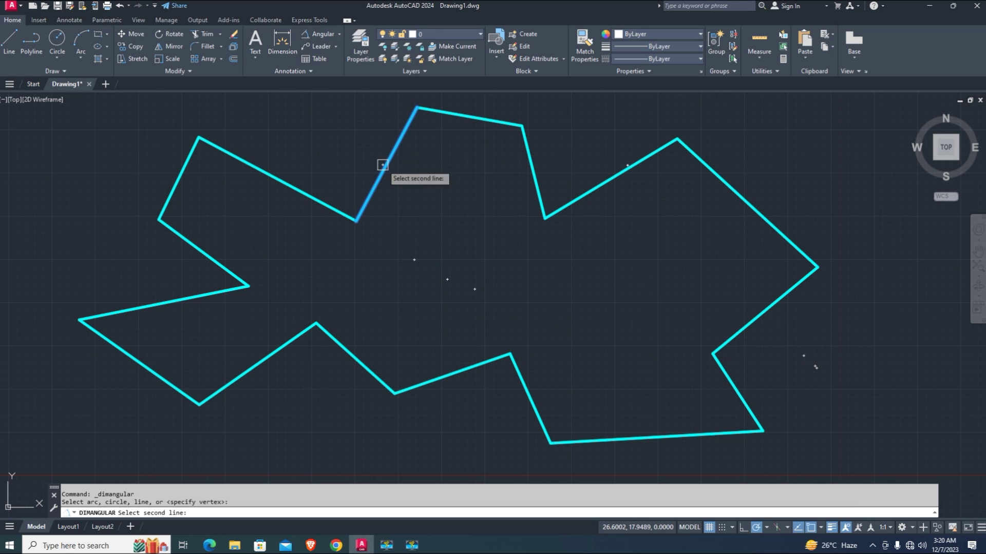
{"action": "left_click", "coordinate": [309, 195]}
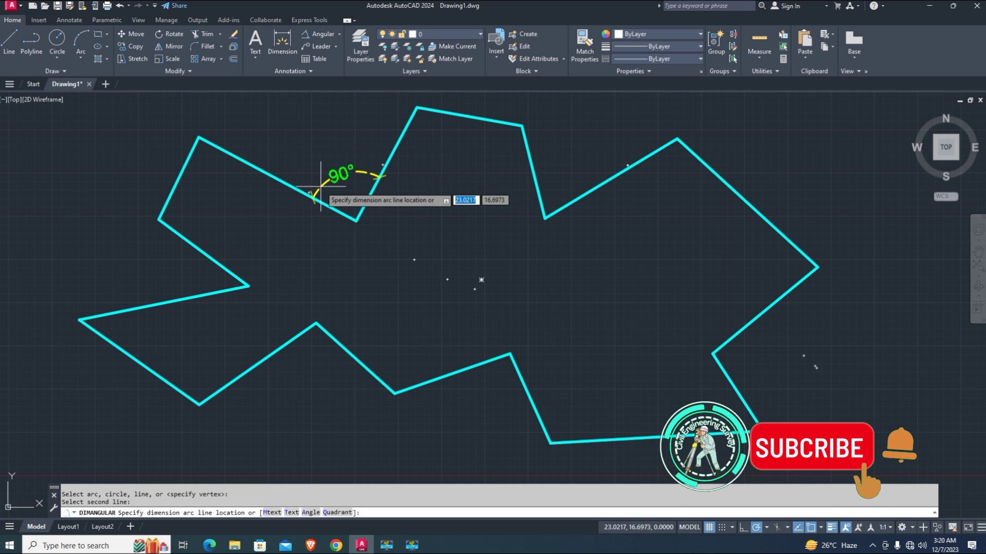
{"action": "left_click", "coordinate": [300, 163]}
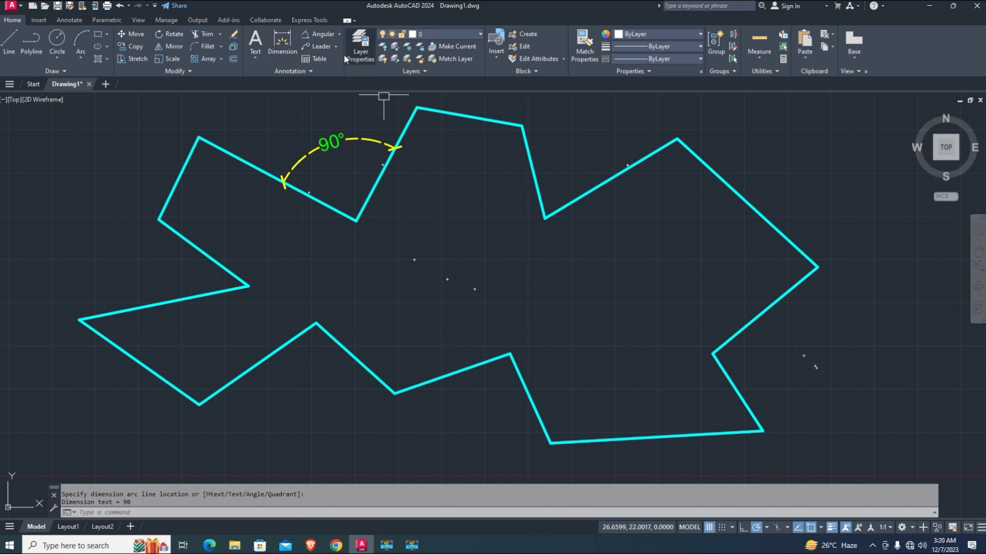
{"action": "left_click", "coordinate": [319, 36]}
{"action": "left_click", "coordinate": [533, 177]}
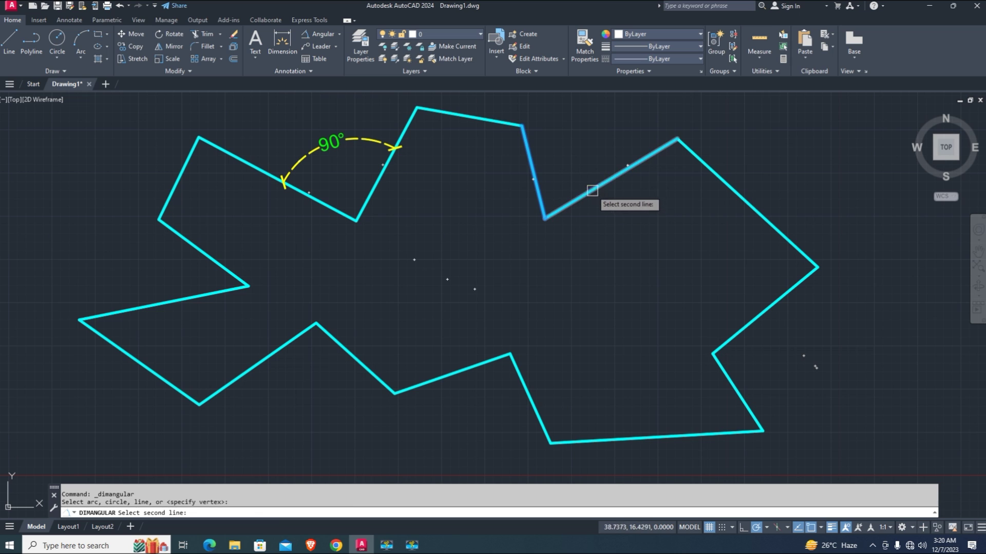
{"action": "left_click", "coordinate": [590, 191]}
{"action": "left_click", "coordinate": [578, 148]}
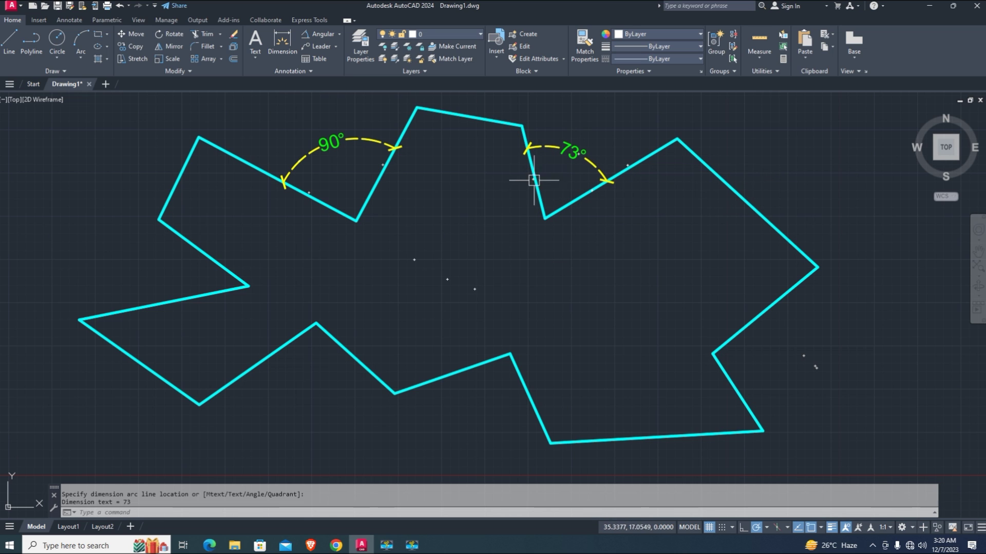
{"action": "left_click", "coordinate": [324, 145]}
{"action": "key", "text": "Delete"}
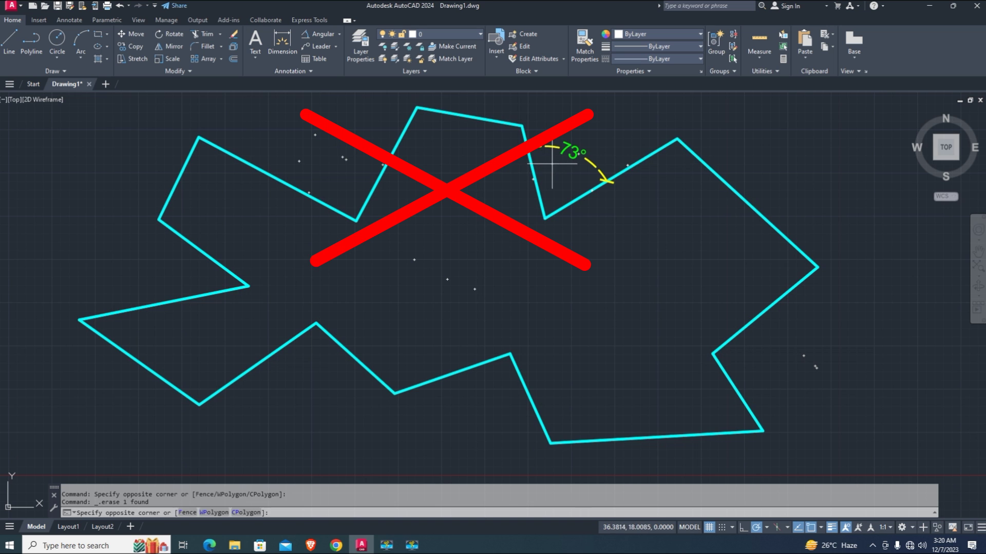
{"action": "left_click", "coordinate": [558, 145]}
{"action": "key", "text": "Delete"}
{"action": "type", "text": "re"}
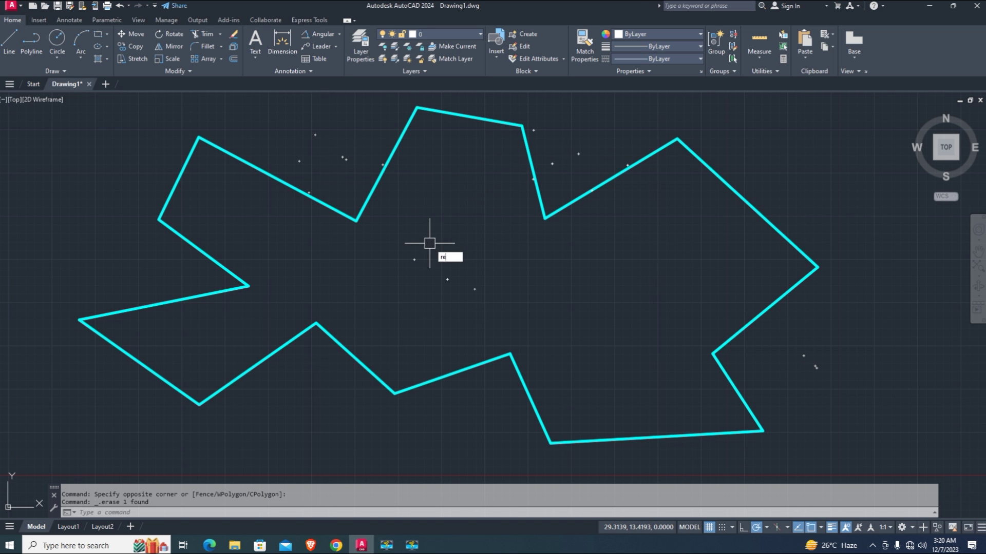
{"action": "key", "text": "Return"}
{"action": "type", "text": "a"}
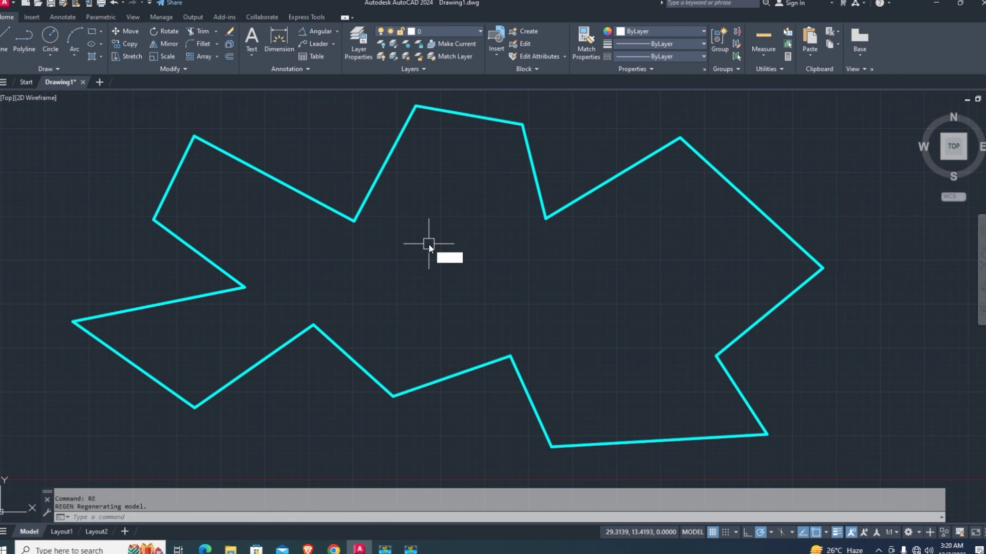
{"action": "type", "text": "p"}
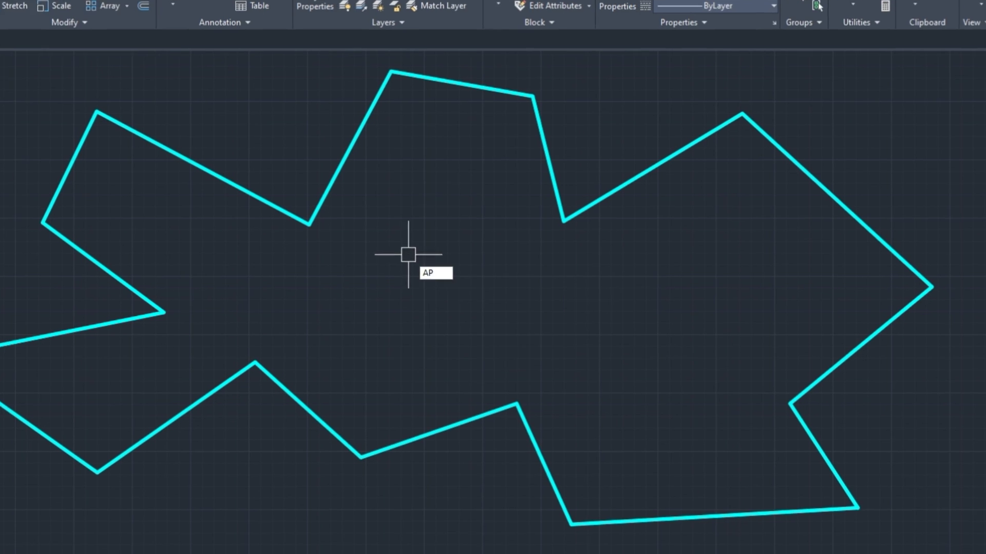
- In APPLOAD, browse drive F through lisp and New lisp to the ANGULAR DIMENSION folder
{"action": "key", "text": "Return"}
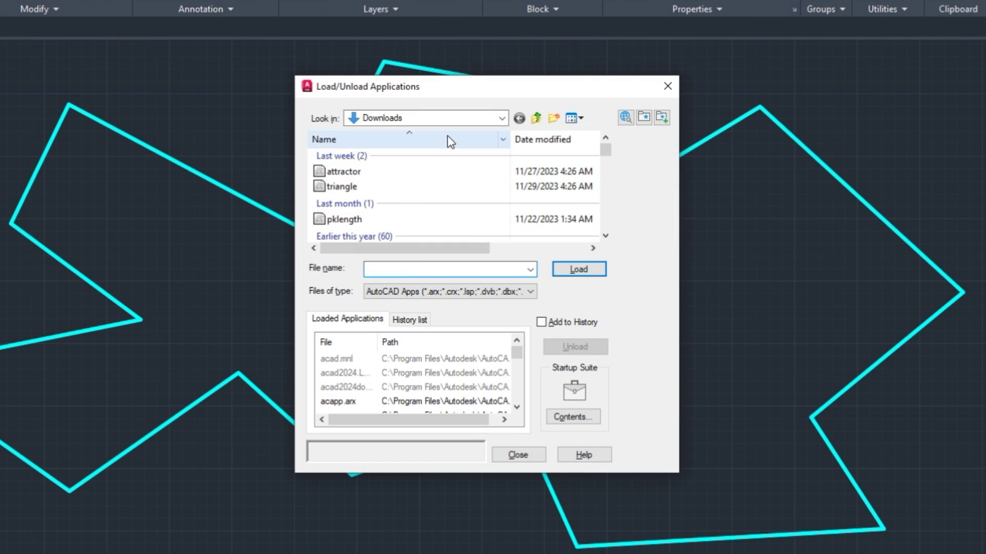
{"action": "left_click", "coordinate": [443, 122]}
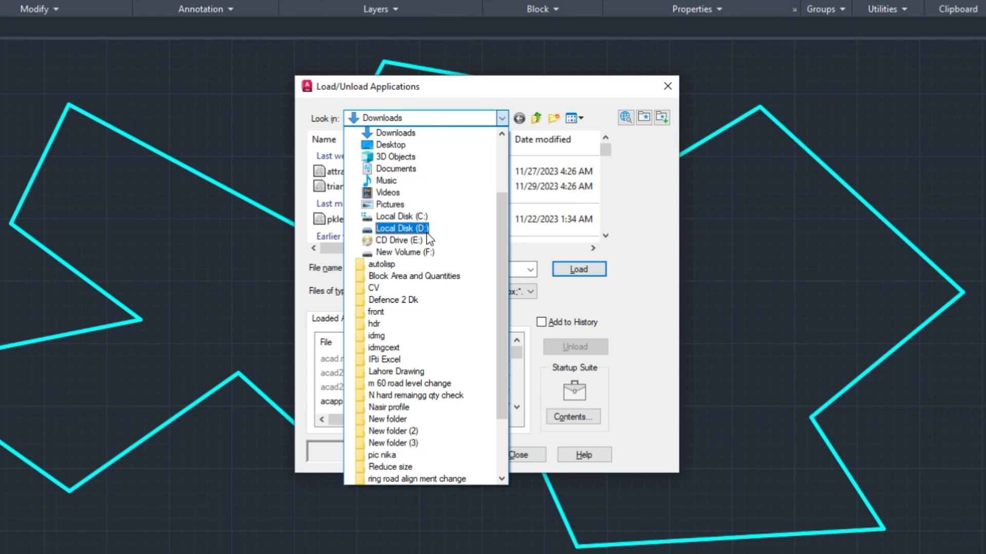
{"action": "left_click", "coordinate": [417, 253]}
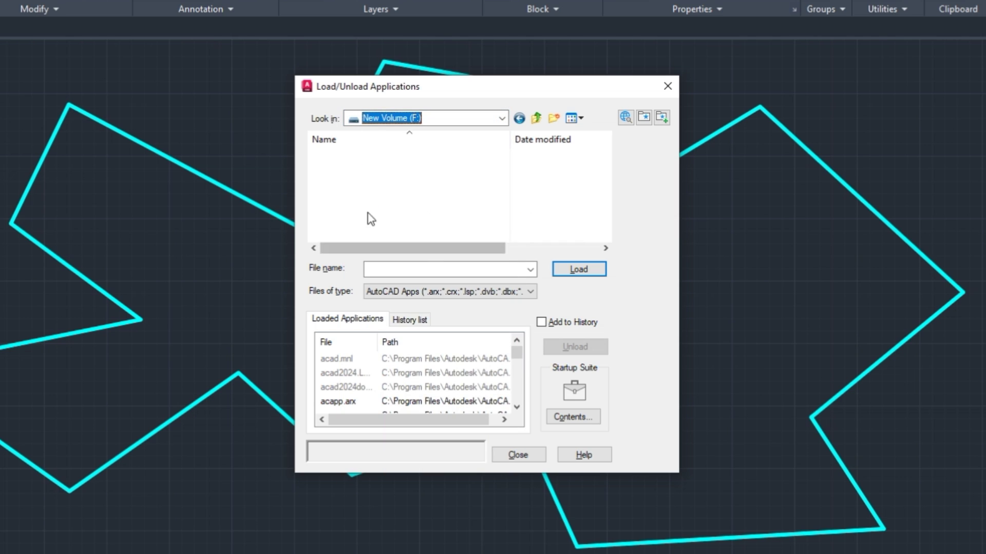
{"action": "left_click", "coordinate": [397, 202]}
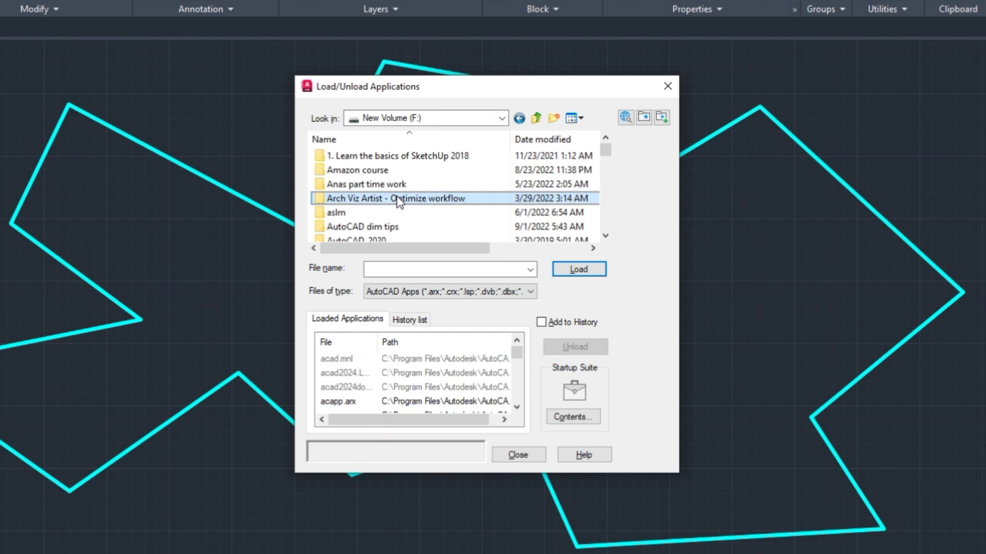
{"action": "scroll", "coordinate": [398, 203], "scroll_direction": "down", "scroll_amount": 10}
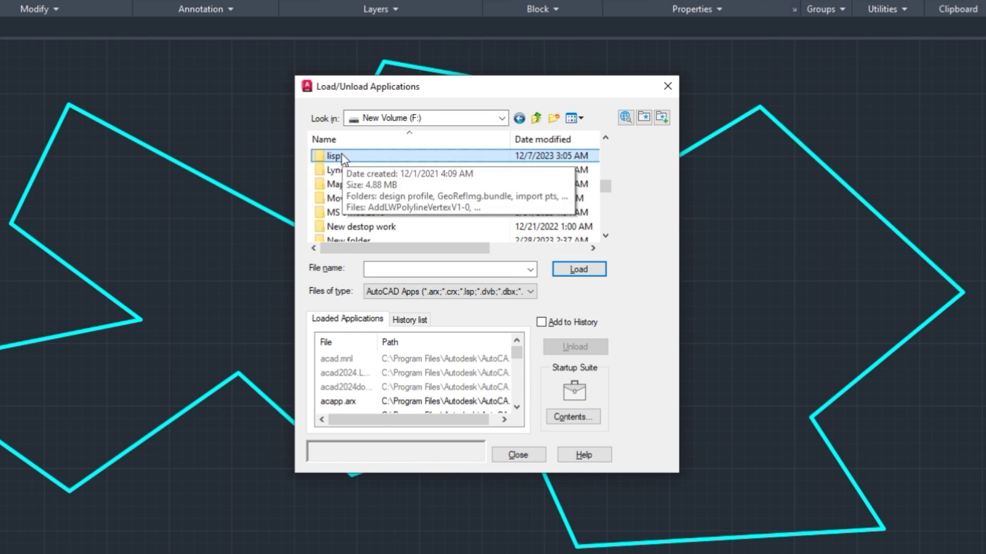
{"action": "double_click", "coordinate": [400, 156]}
{"action": "double_click", "coordinate": [388, 200]}
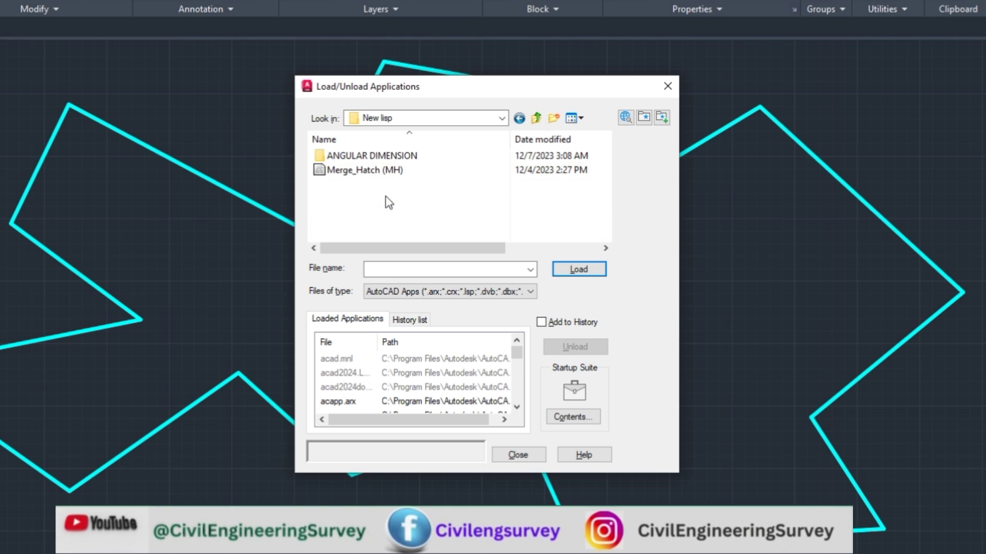
{"action": "double_click", "coordinate": [371, 156]}
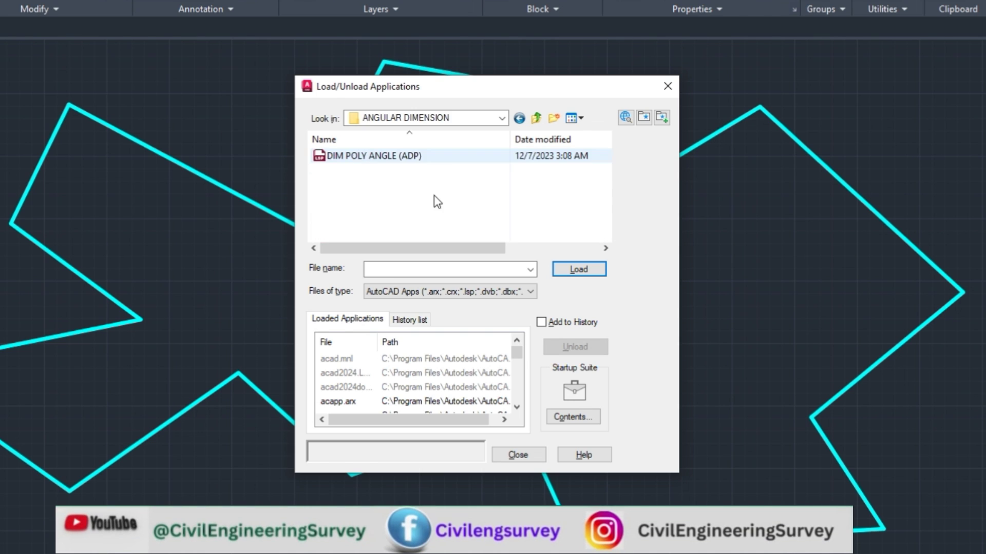
- Load the DIM POLY ANGLE (ADP) routine once as unsigned and close the loader
{"action": "left_click", "coordinate": [355, 159]}
{"action": "mouse_move", "coordinate": [374, 156]}
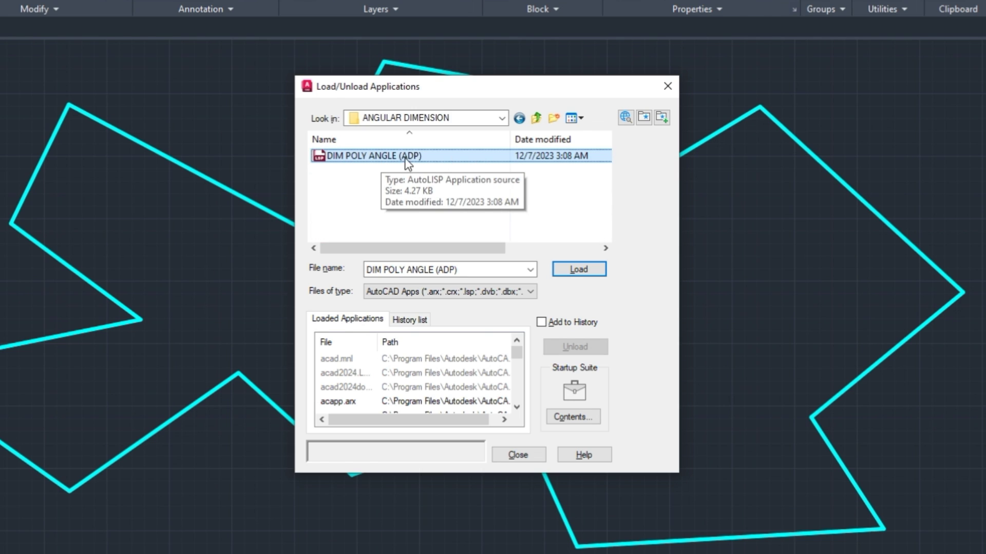
{"action": "left_click", "coordinate": [579, 269]}
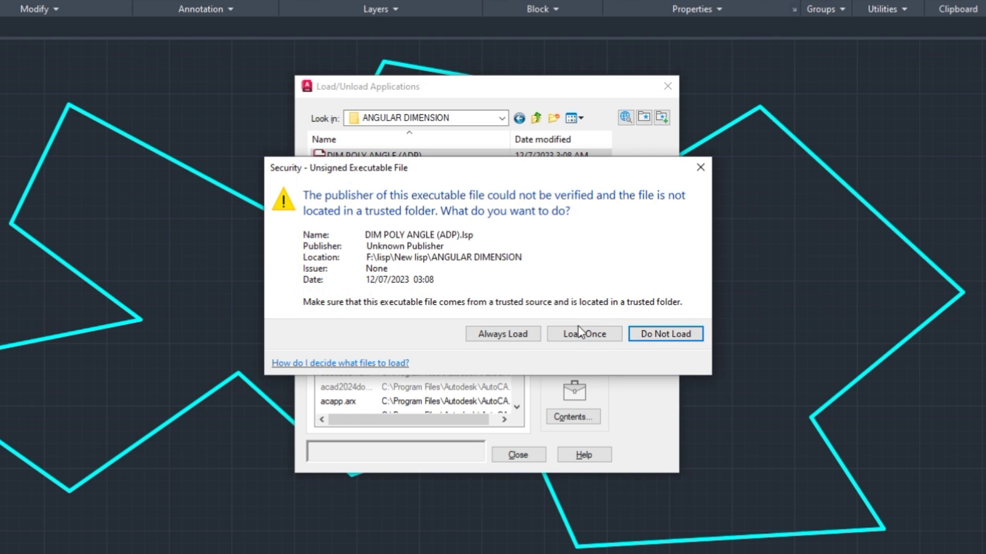
{"action": "left_click", "coordinate": [571, 339]}
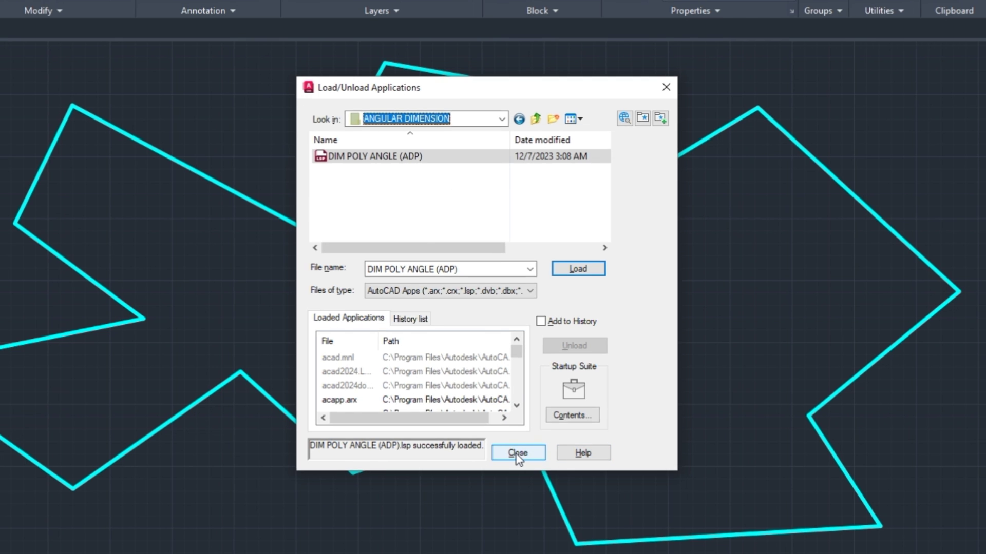
{"action": "left_click", "coordinate": [517, 455]}
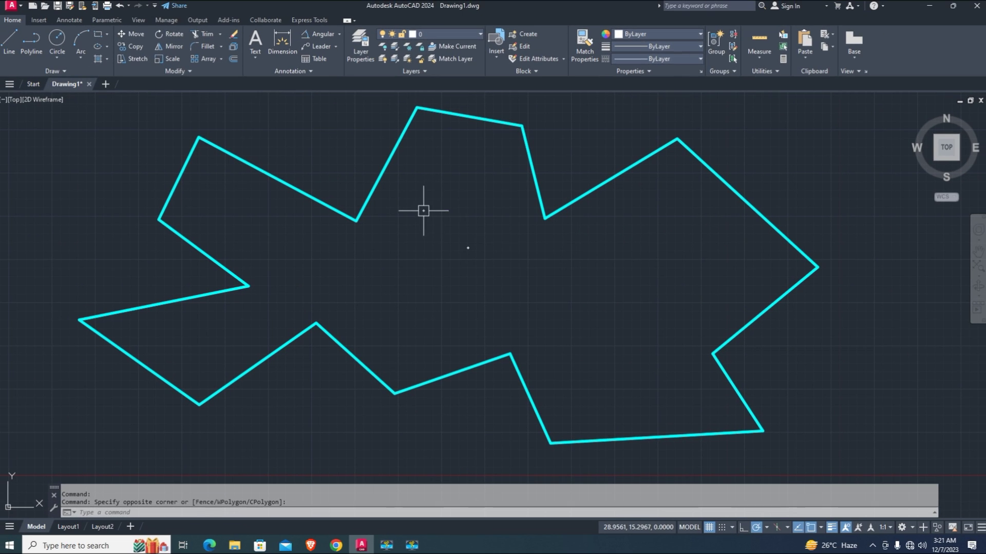
- Run ADP on the cyan polyline to place angular dimensions at every vertex
{"action": "left_click", "coordinate": [422, 210]}
{"action": "type", "text": "ad"}
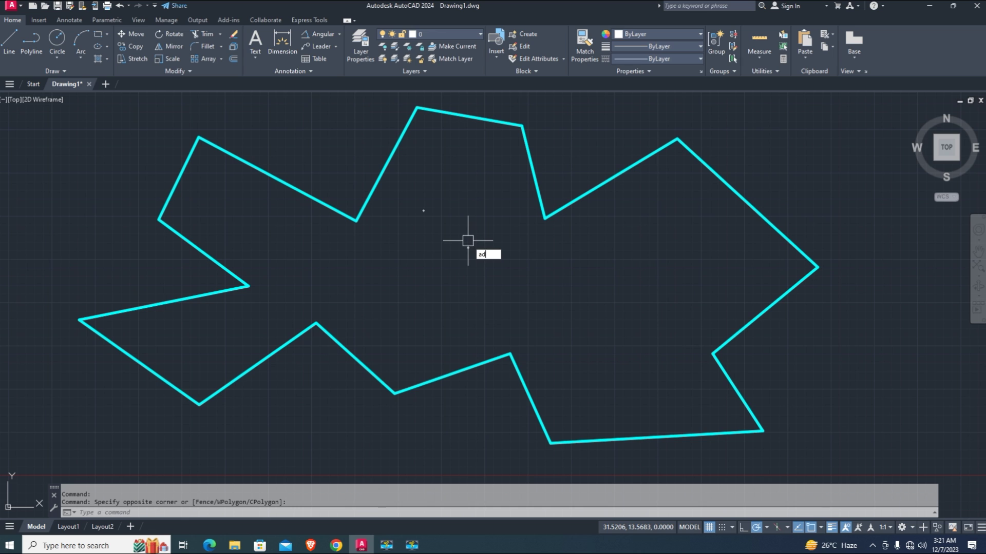
{"action": "type", "text": "p"}
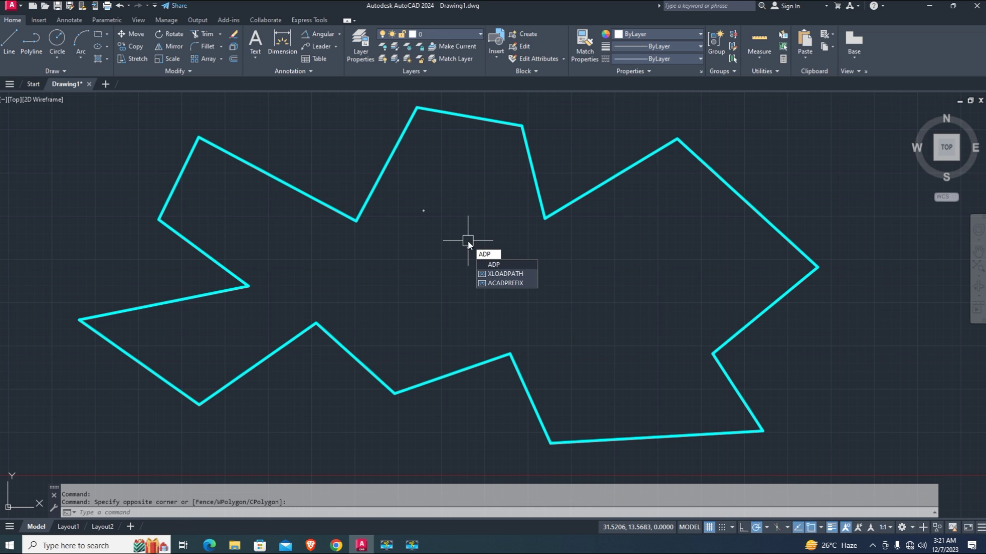
{"action": "key", "text": "Return"}
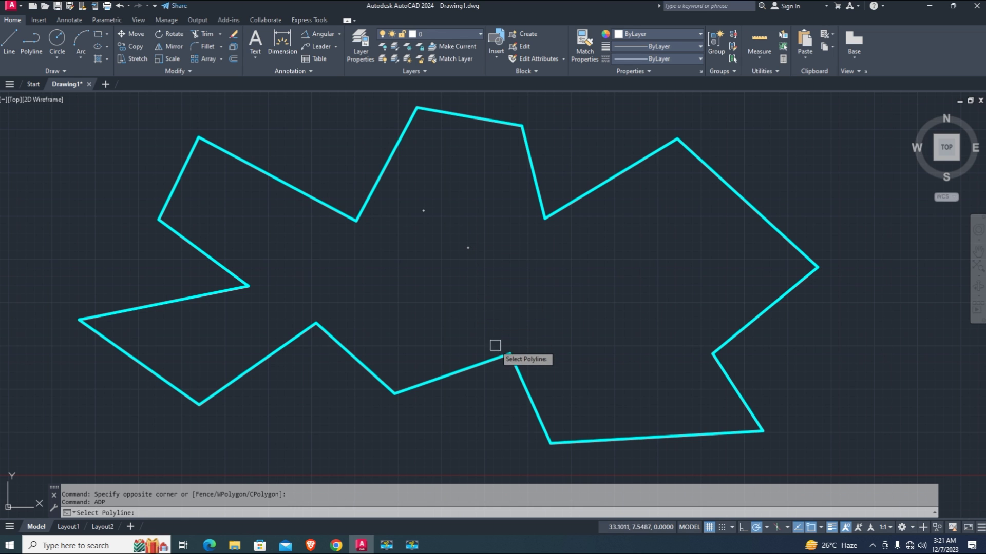
{"action": "left_click", "coordinate": [493, 356]}
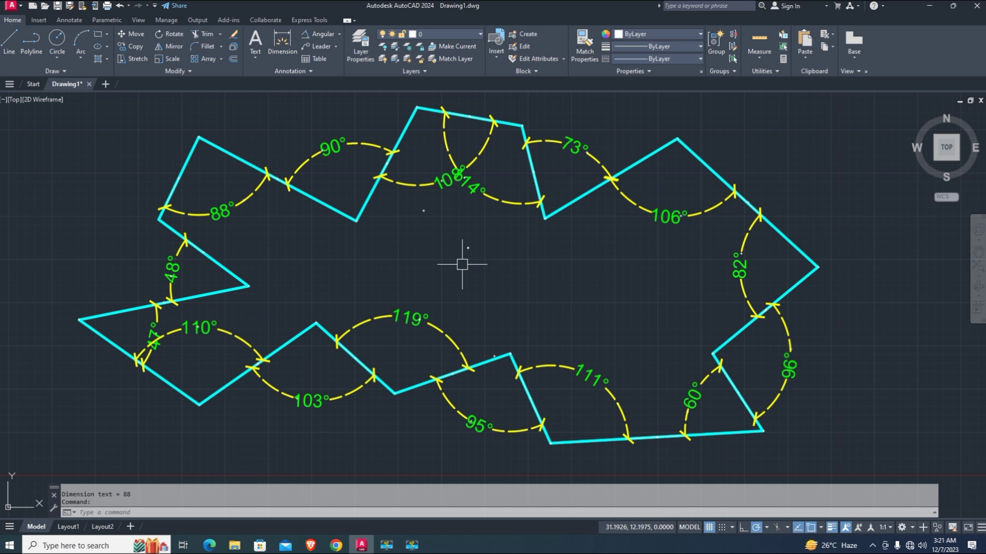
{"action": "type", "text": "D"}
{"action": "key", "text": "Return"}
- Reduce the Standard style's text height for smaller degree labels and close the style manager
{"action": "left_click", "coordinate": [597, 254]}
{"action": "type", "text": "D"}
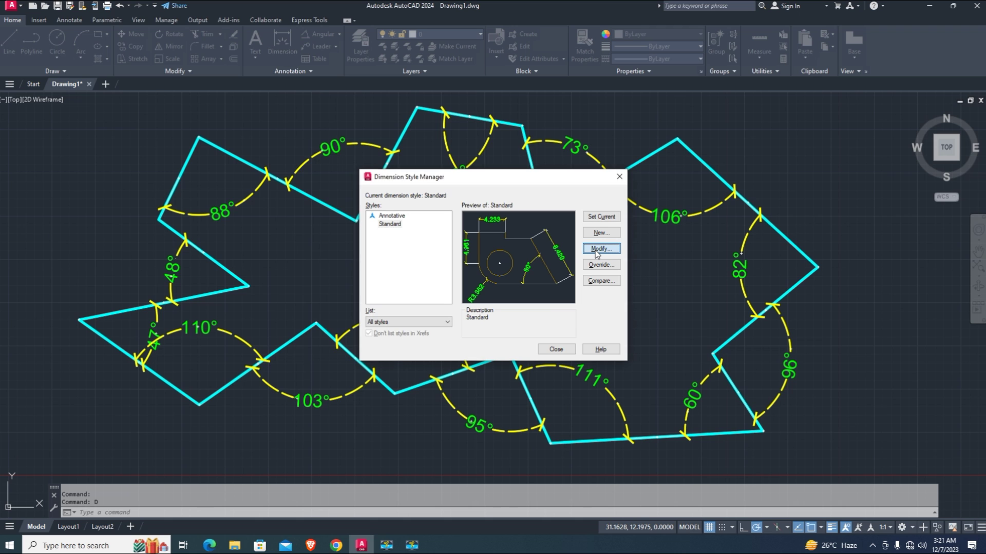
{"action": "left_click", "coordinate": [302, 155]}
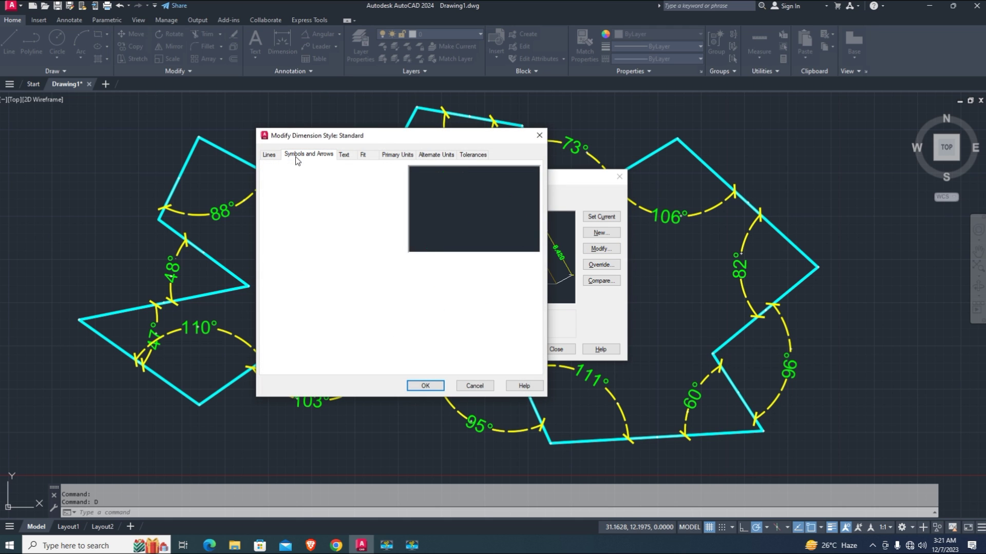
{"action": "left_click", "coordinate": [345, 157]}
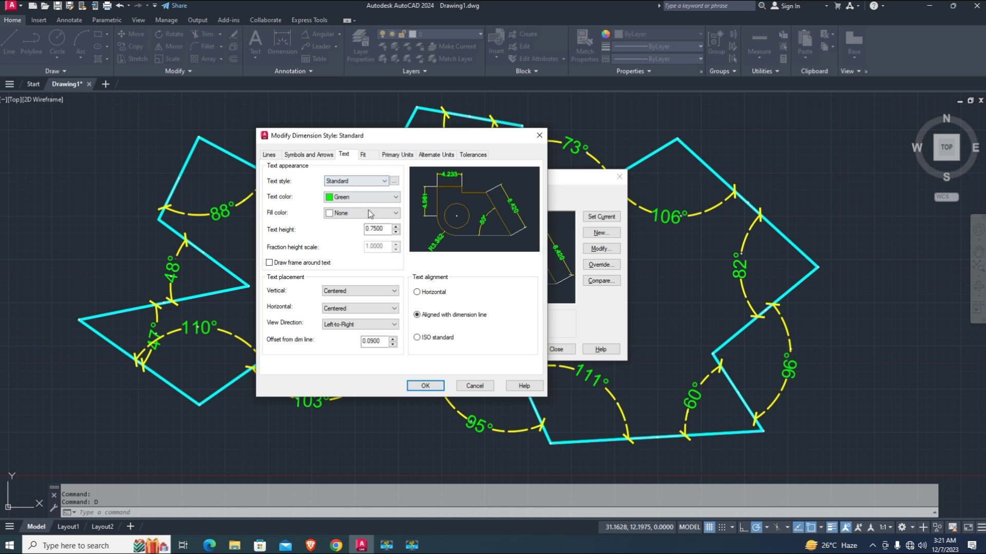
{"action": "double_click", "coordinate": [377, 228]}
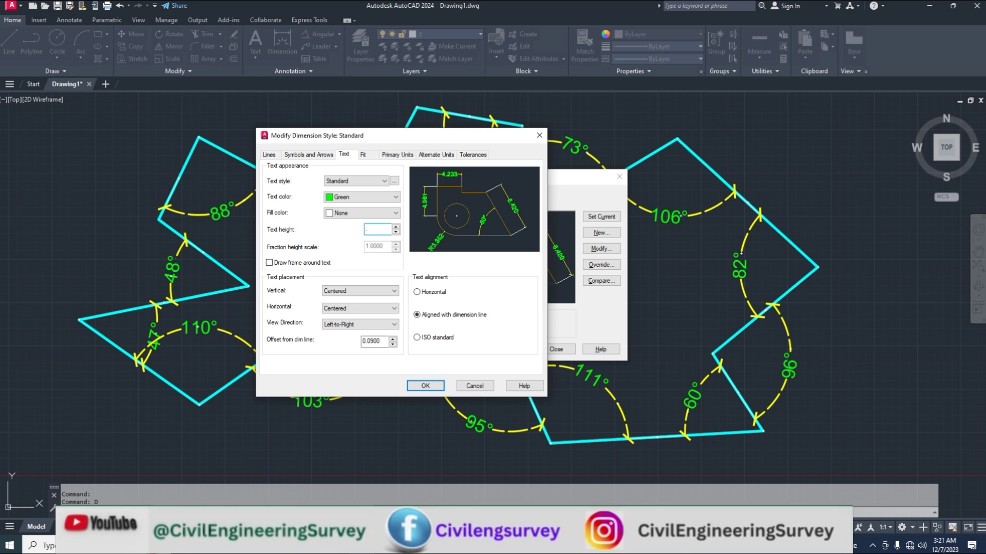
{"action": "type", "text": "45"}
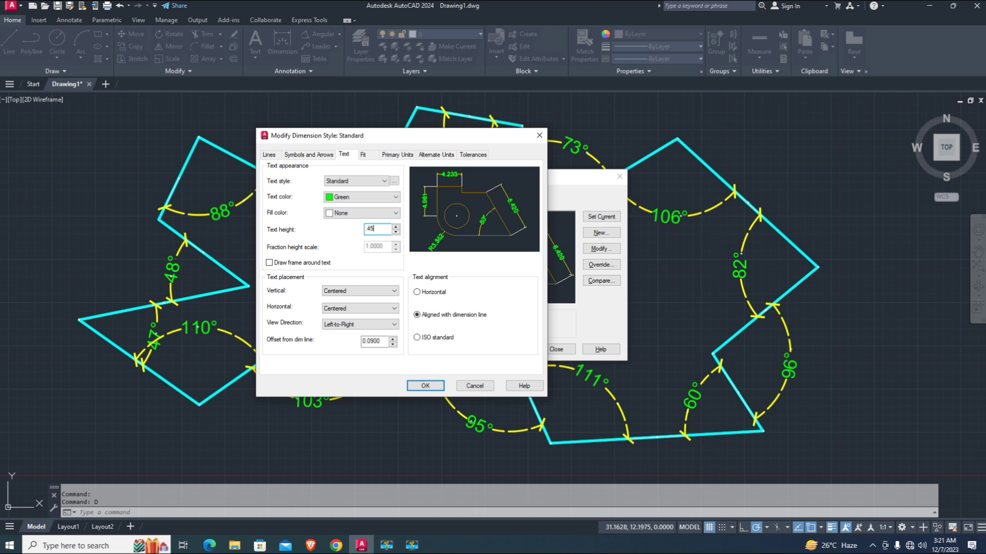
{"action": "left_click", "coordinate": [422, 387]}
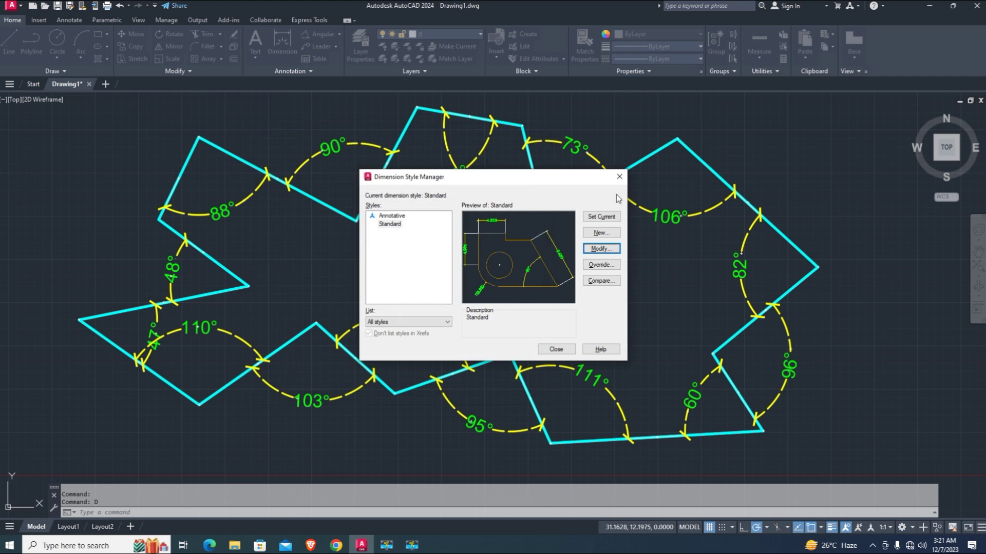
{"action": "left_click", "coordinate": [602, 218]}
{"action": "left_click", "coordinate": [556, 349]}
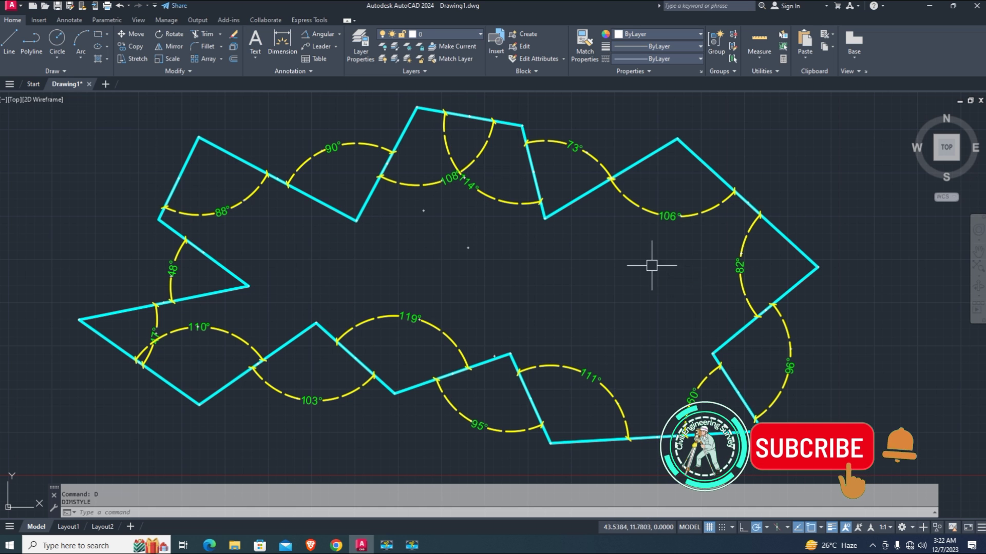
- Grip-move the 114° dimension arc to a clearer position away from its neighbours
{"action": "middle_click_drag", "start_coordinate": [581, 253], "coordinate": [600, 251]}
{"action": "scroll", "coordinate": [468, 194], "scroll_direction": "up", "scroll_amount": 2}
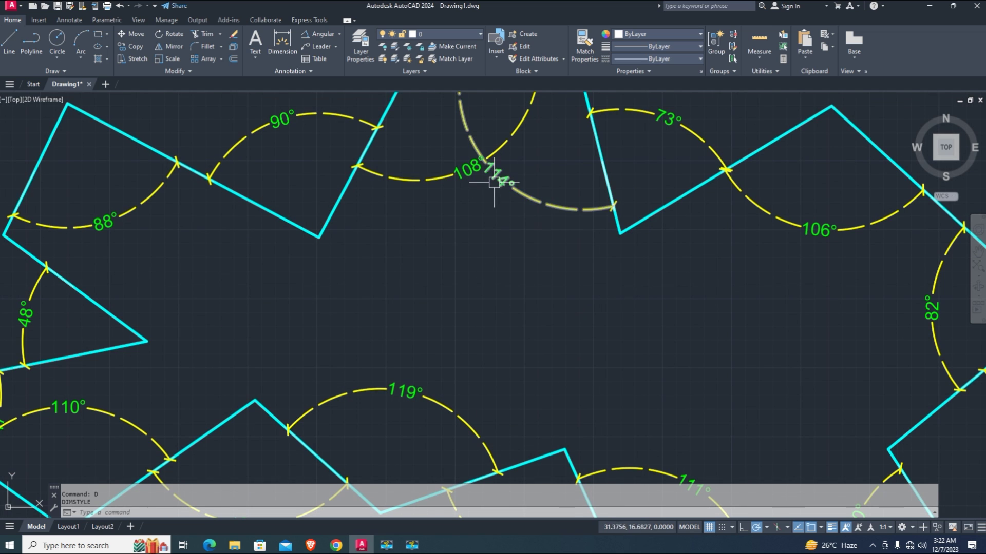
{"action": "left_click", "coordinate": [511, 184]}
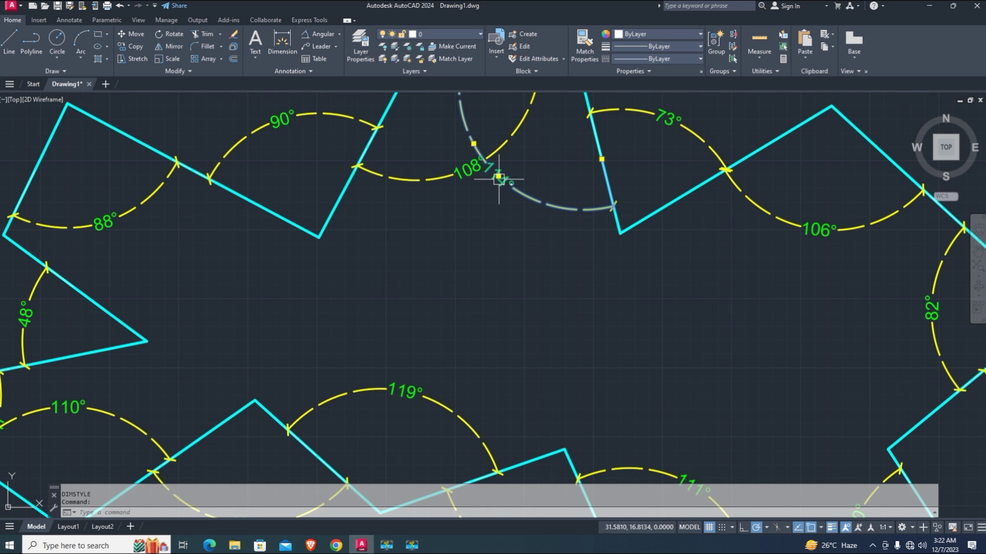
{"action": "left_click", "coordinate": [499, 178]}
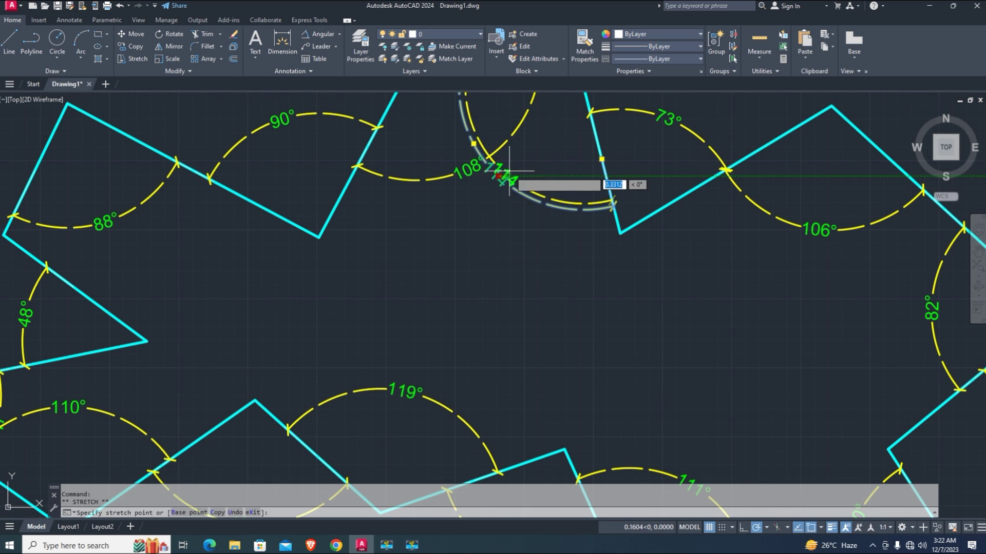
{"action": "right_click", "coordinate": [529, 164]}
{"action": "left_click", "coordinate": [529, 163]}
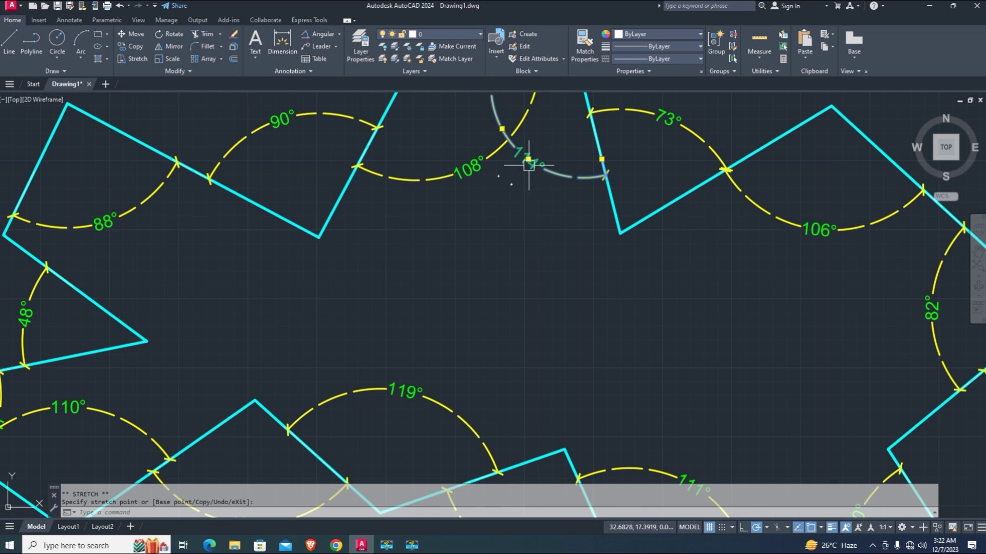
{"action": "scroll", "coordinate": [525, 205], "scroll_direction": "down", "scroll_amount": 2}
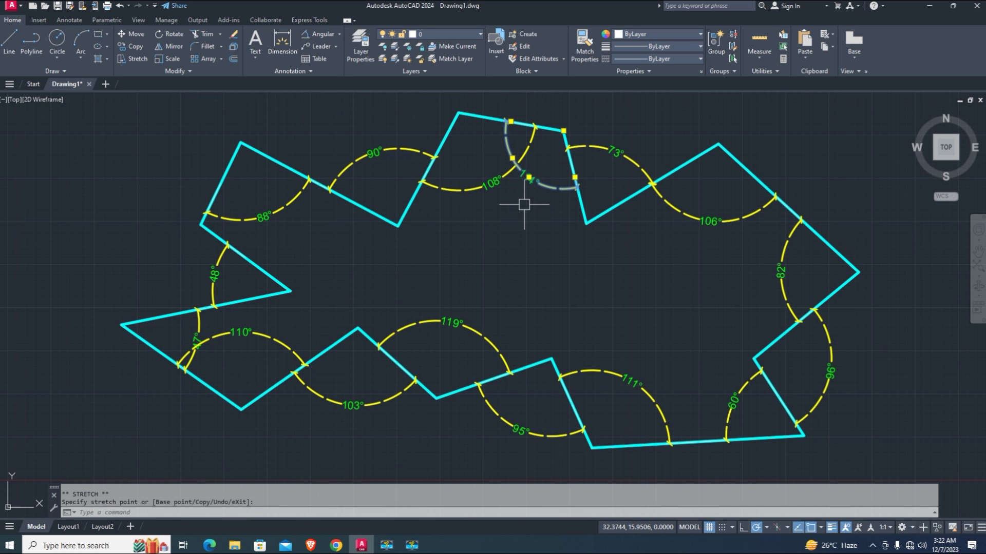
{"action": "key", "text": "Escape"}
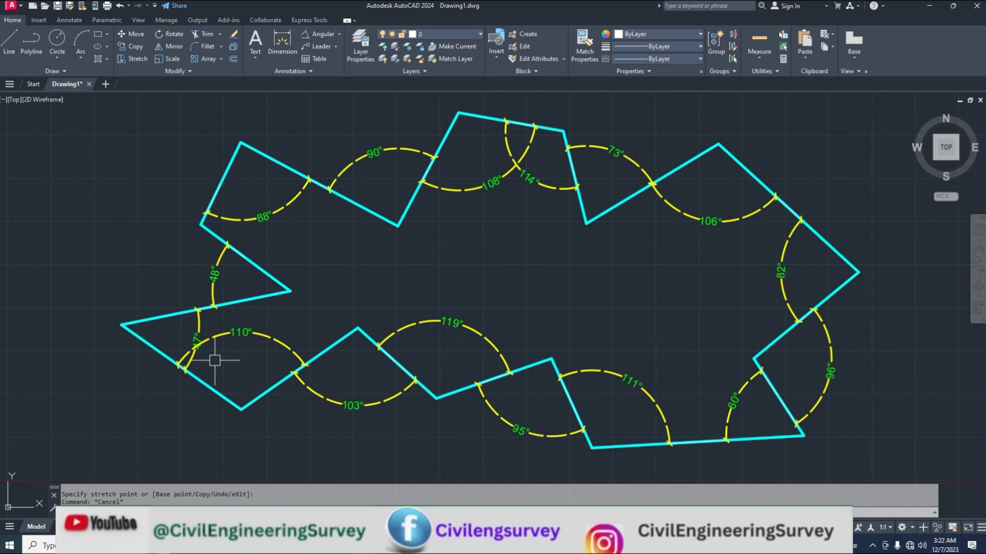
{"action": "scroll", "coordinate": [215, 361], "scroll_direction": "up", "scroll_amount": 2}
- Move the 110° dimension arc lower, away from the 47° label, and recentre the polygon
{"action": "left_click", "coordinate": [260, 321]}
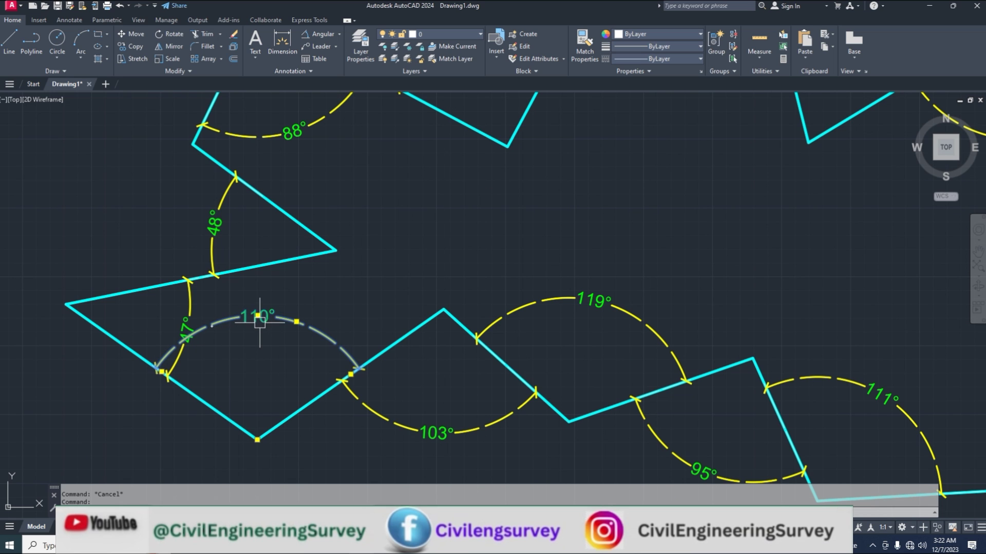
{"action": "left_click", "coordinate": [259, 316]}
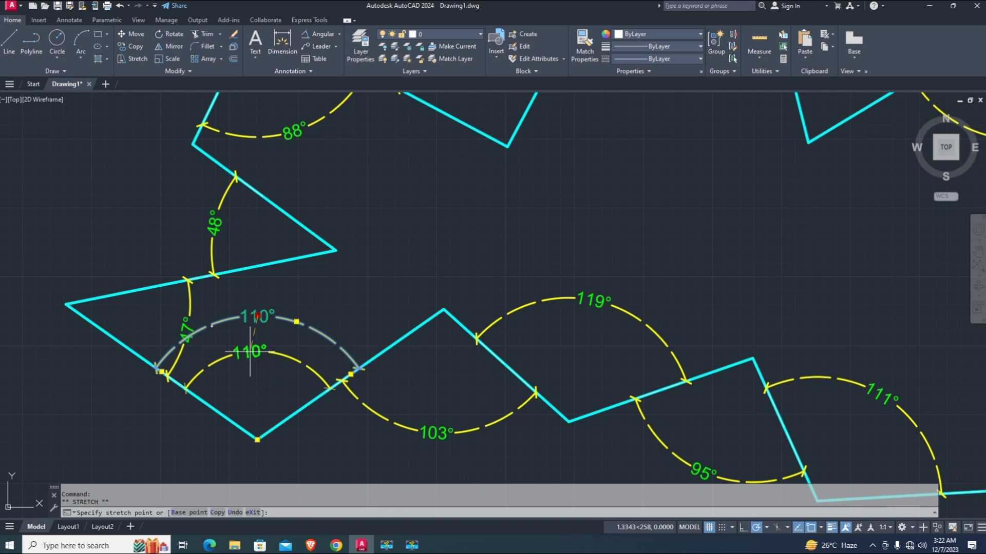
{"action": "left_click", "coordinate": [262, 348]}
{"action": "key", "text": "Escape"}
{"action": "scroll", "coordinate": [350, 325], "scroll_direction": "down", "scroll_amount": 2}
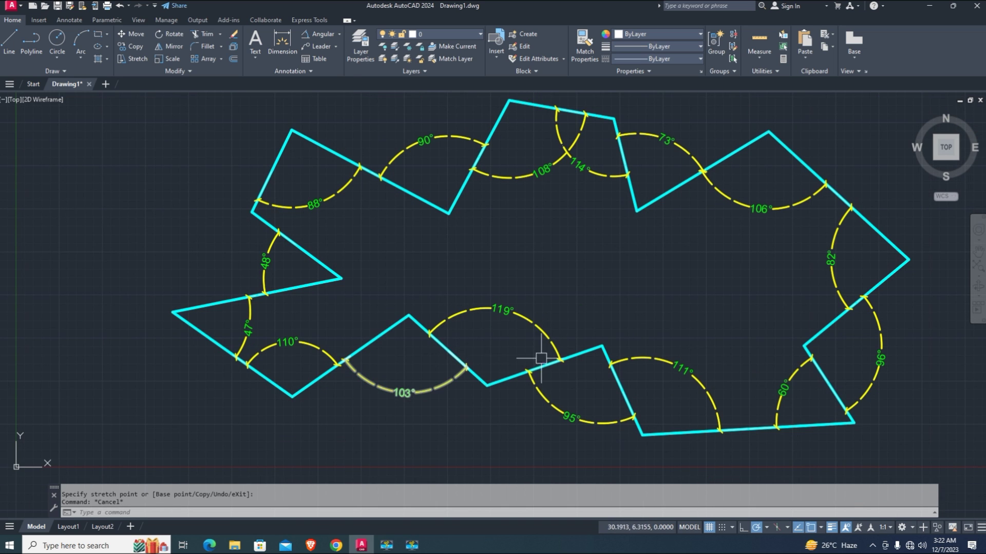
{"action": "middle_click_drag", "start_coordinate": [645, 327], "coordinate": [557, 334]}
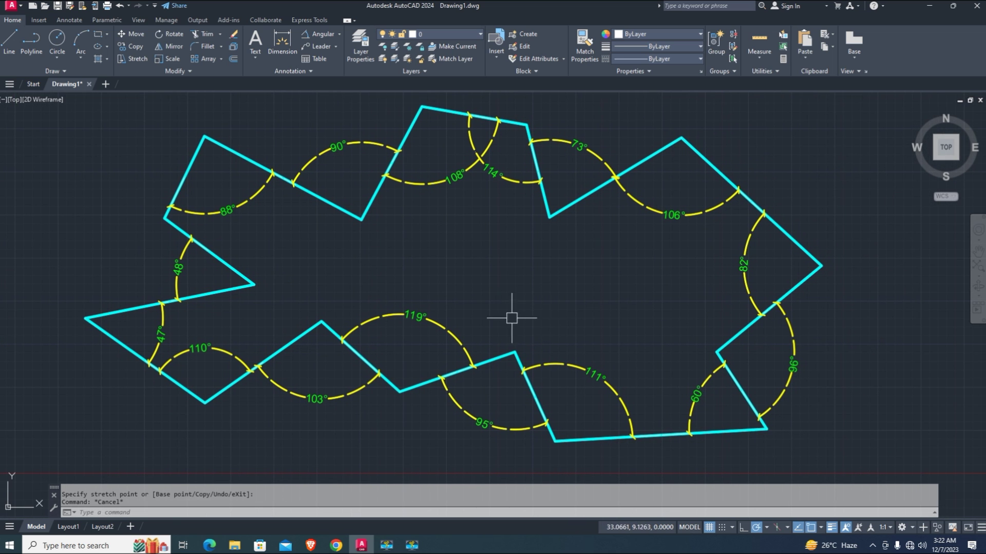
{"action": "middle_click_drag", "start_coordinate": [501, 299], "coordinate": [482, 299]}
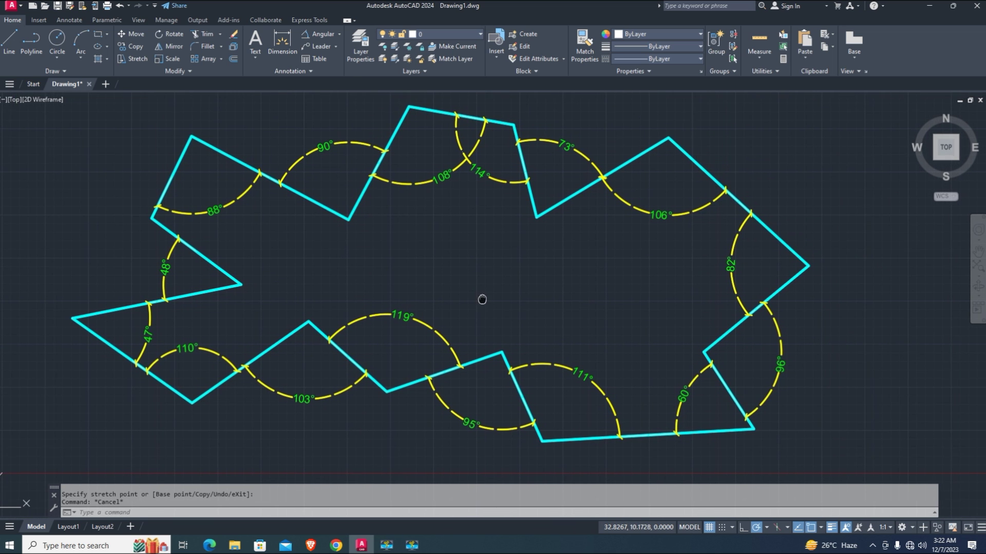